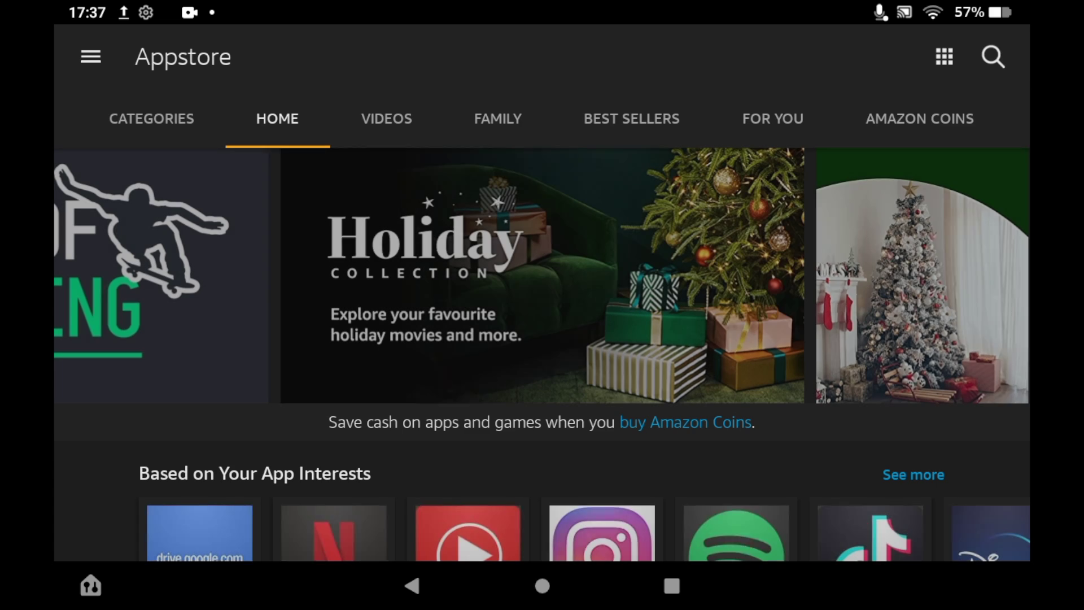
Search the Appstore for 'you' and open the YouTube app from the results
left_click(991, 56)
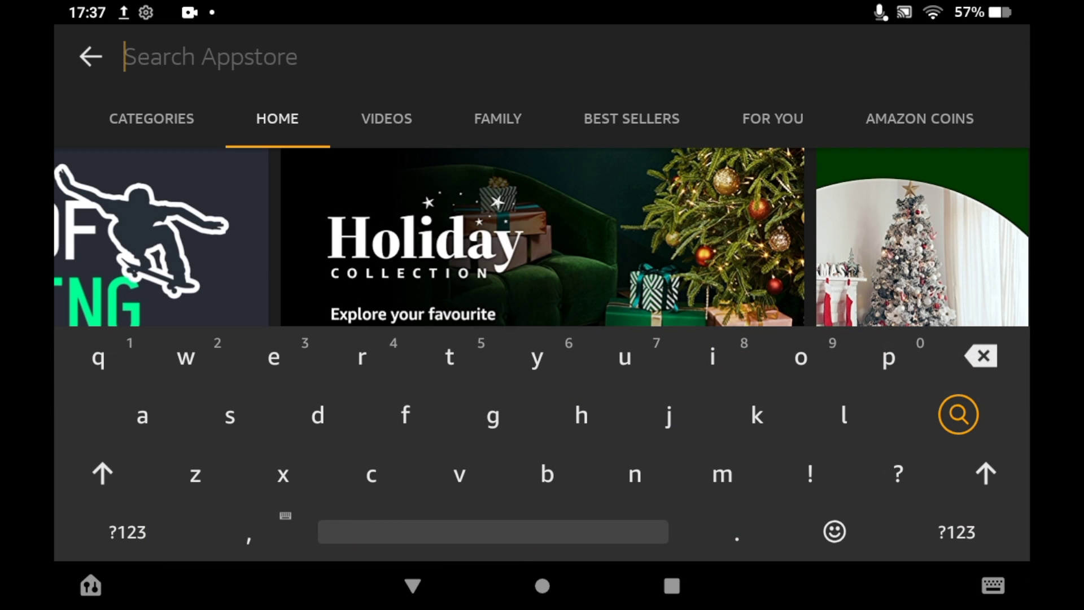
type("you")
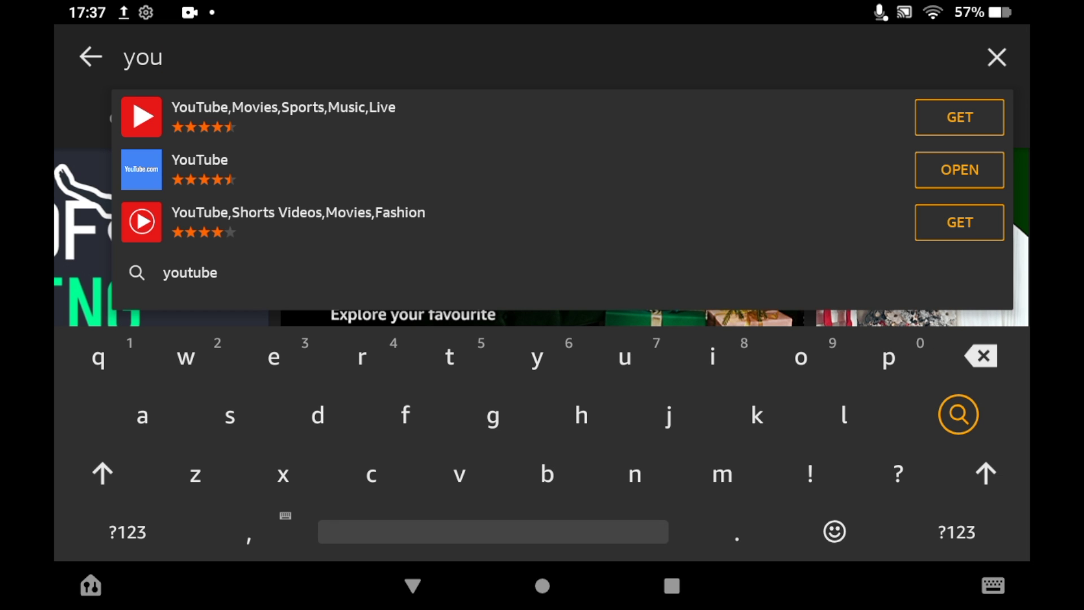
left_click(200, 159)
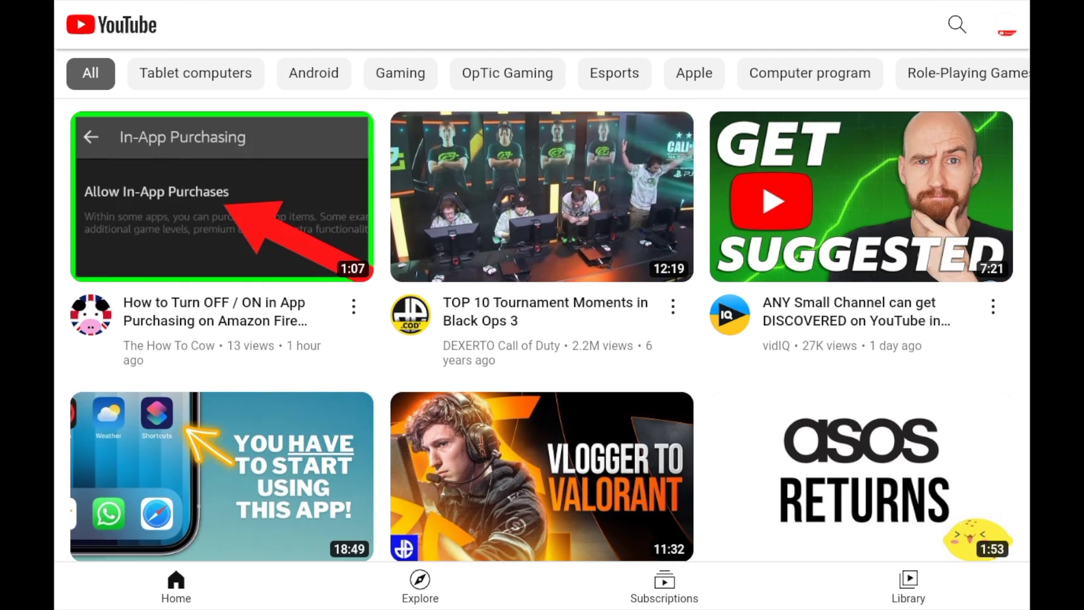
Open YouTube Studio from the avatar's account menu
left_click(1006, 25)
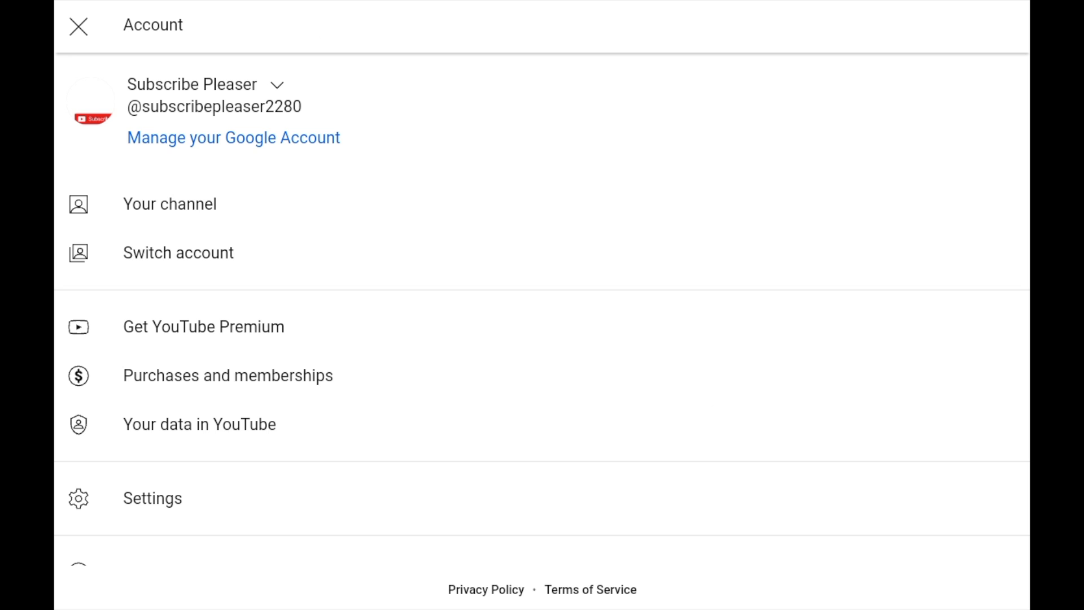
scroll(542, 338, "down", 5)
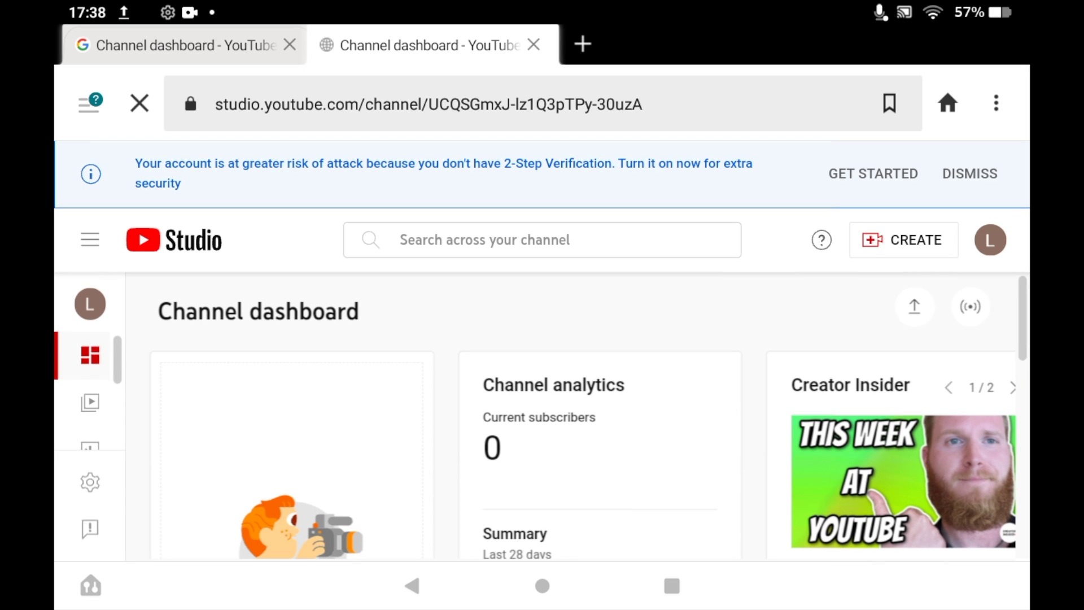
Choose Upload videos from the CREATE menu
left_click(903, 240)
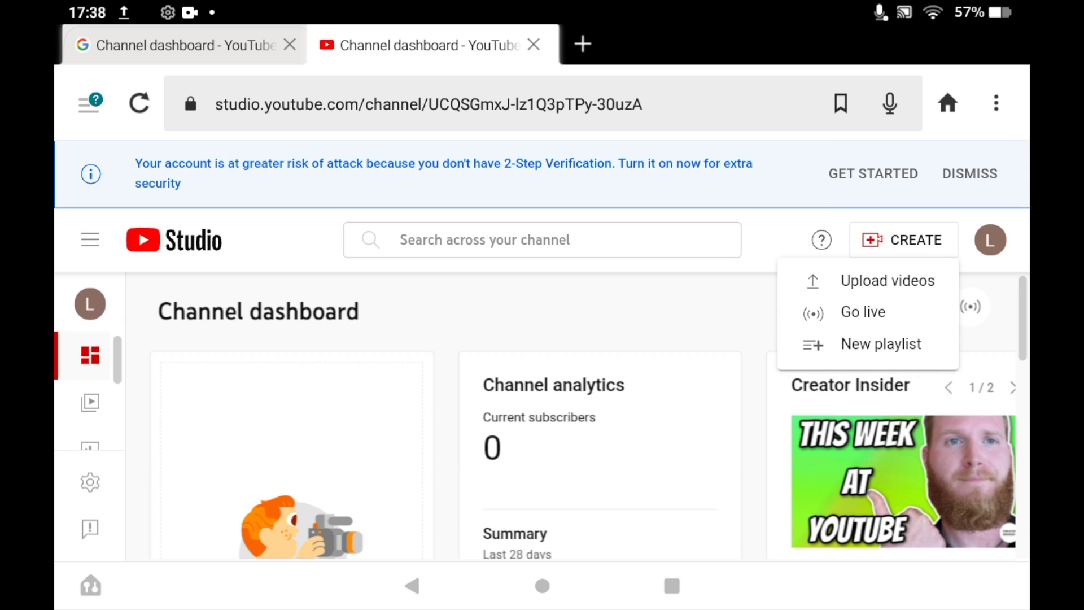
left_click(868, 280)
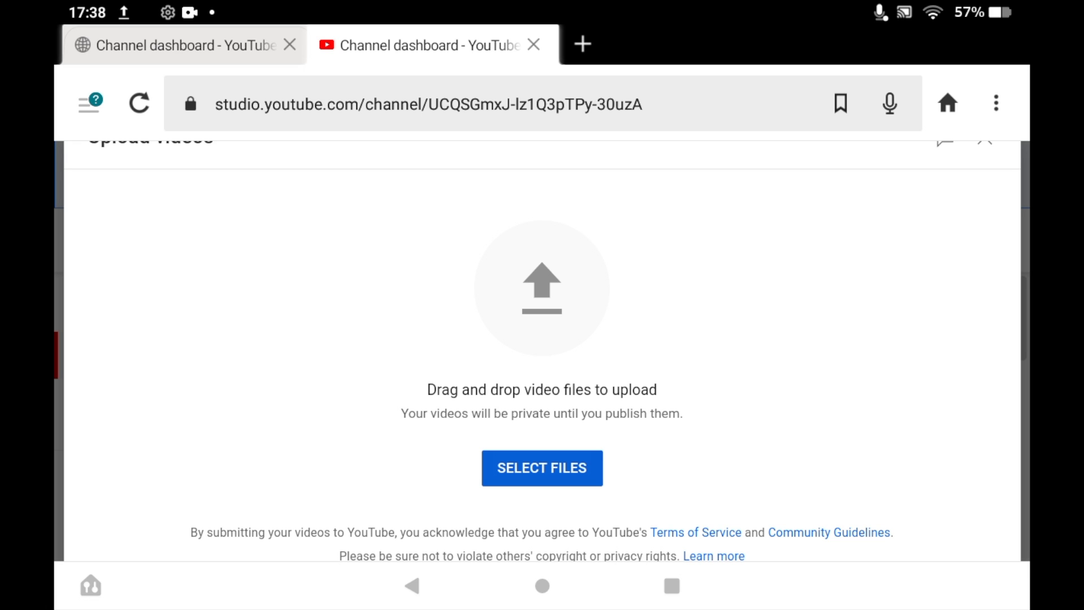
Select files, answer the camera permission prompt, and pick the Files app
left_click(542, 468)
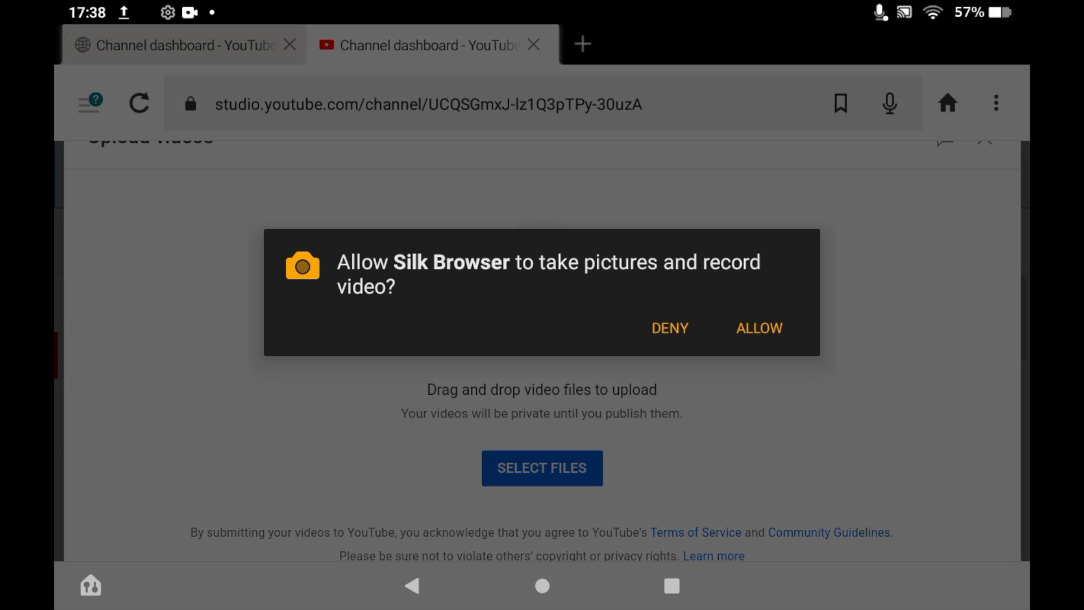
left_click(759, 327)
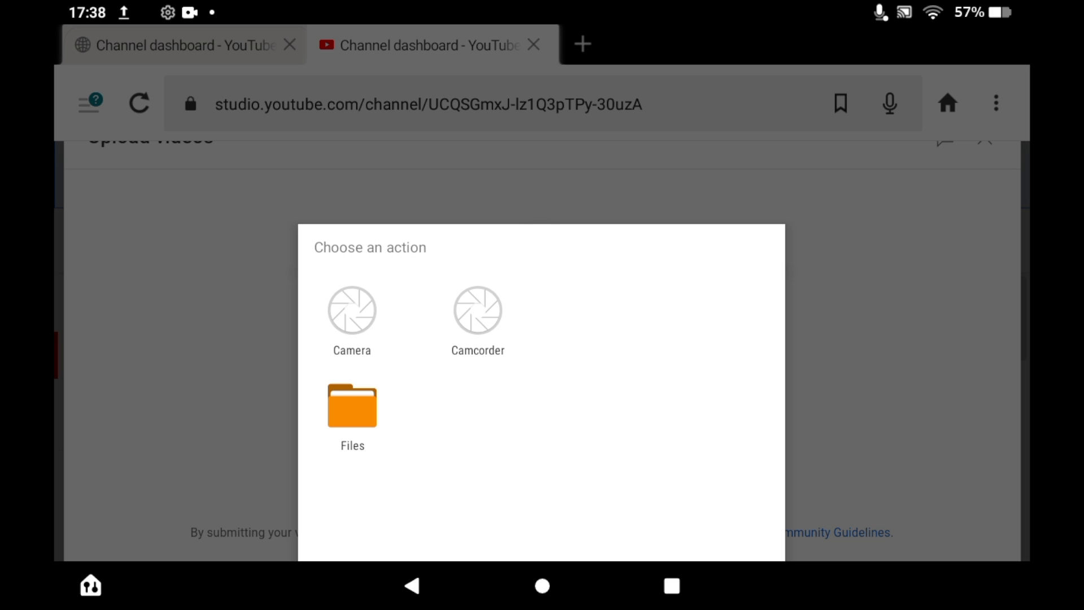
left_click(353, 415)
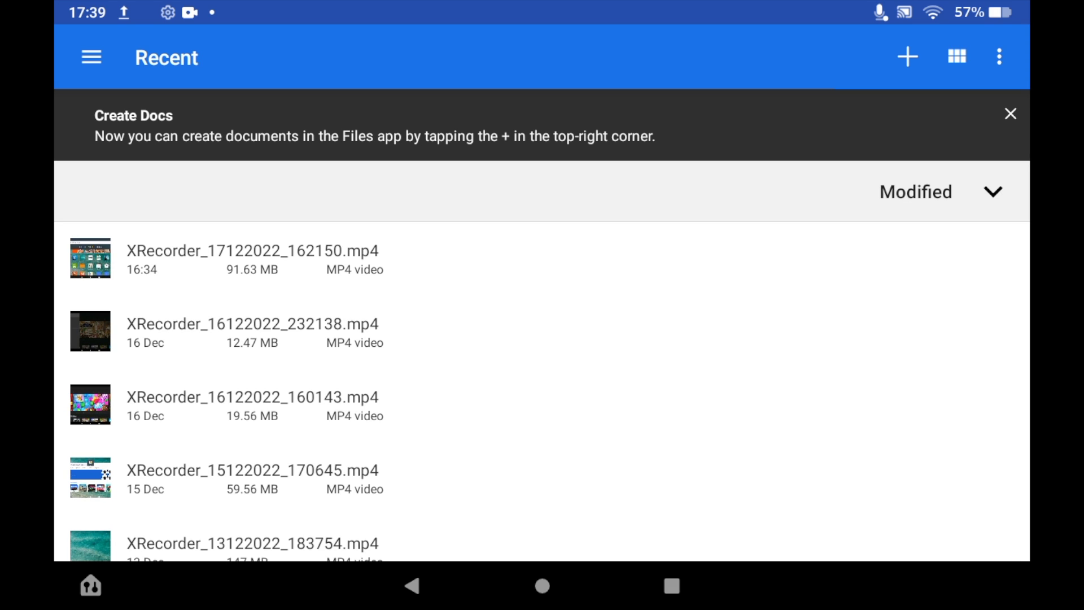
Pick XRecorder_16122022_160143.mp4 from the Recent files list
left_click(253, 258)
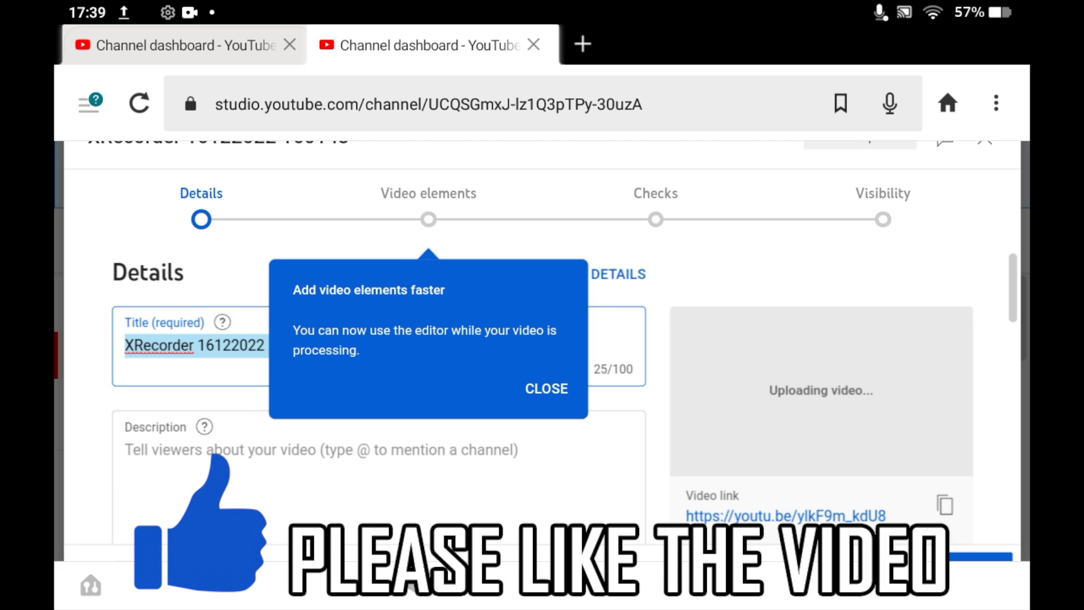
Dismiss the video elements tip and delete the prefilled video title
left_click(546, 388)
left_click(195, 345)
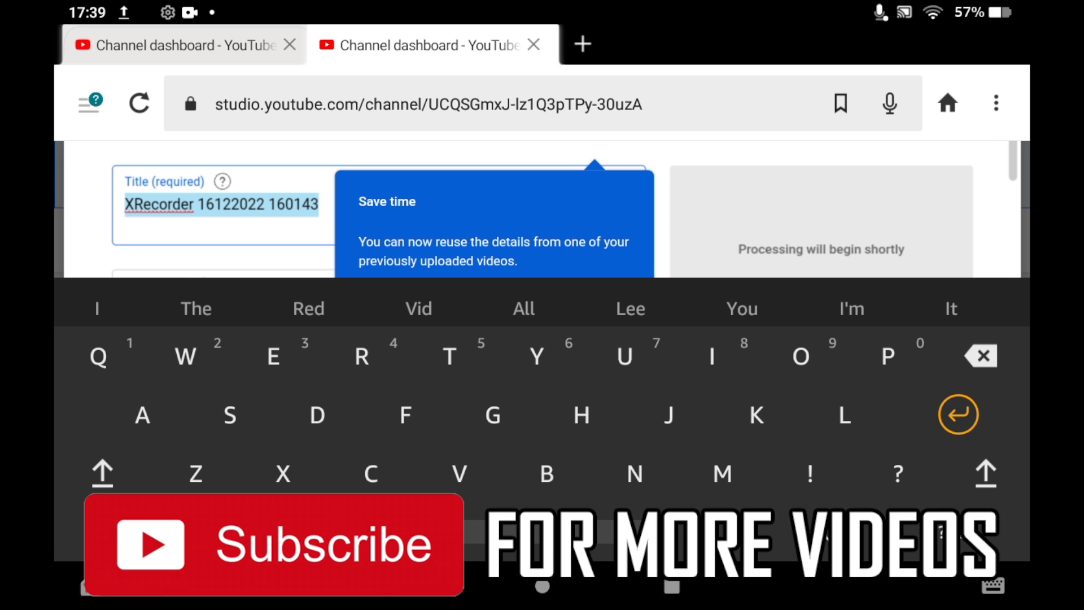
left_click(958, 414)
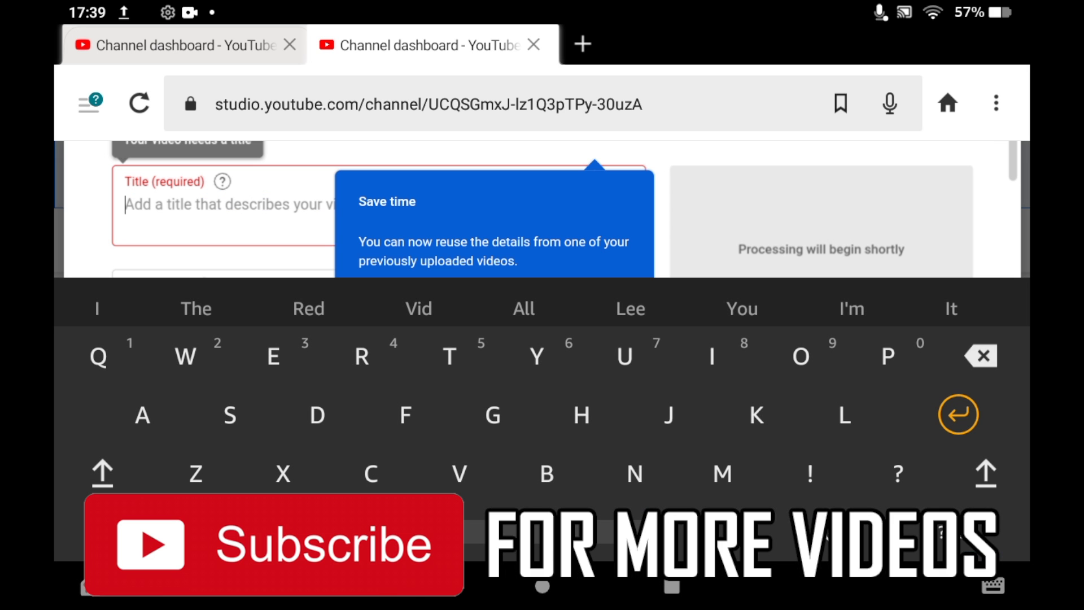